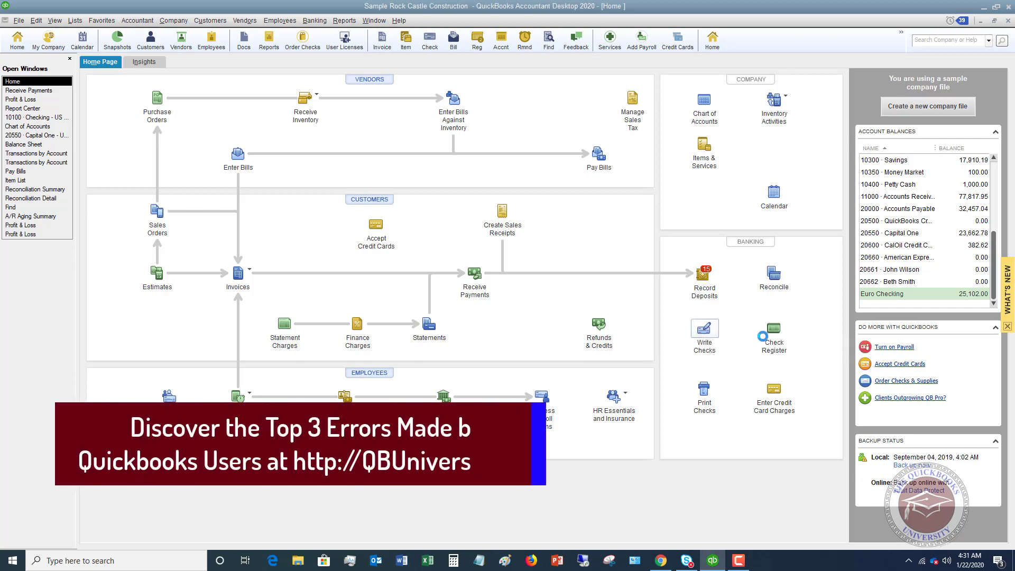
Start a new check drawn on the 10100 · Checking account and set its check number to 58261
{"action": "left_click", "coordinate": [702, 330]}
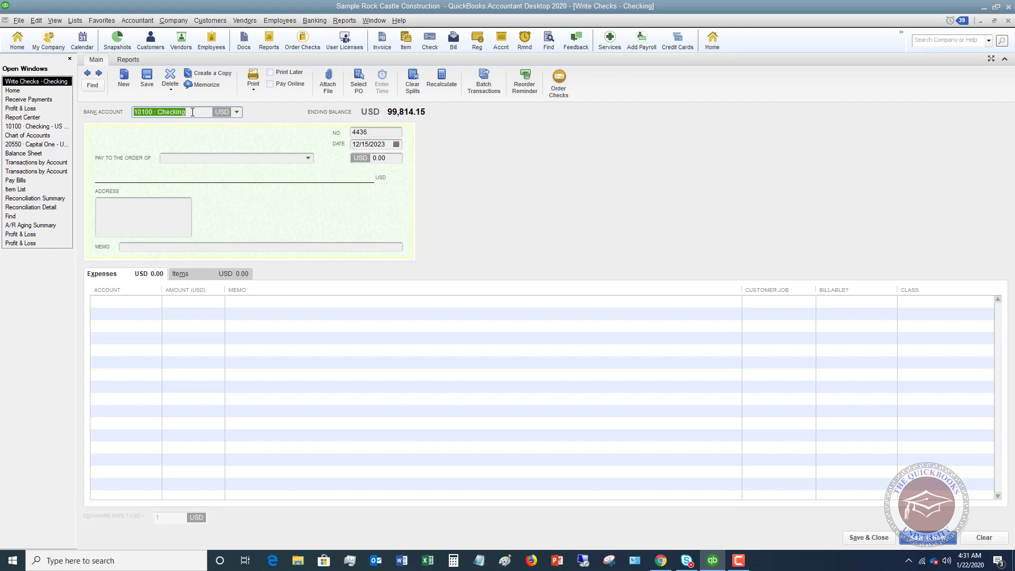
{"action": "left_click", "coordinate": [237, 113]}
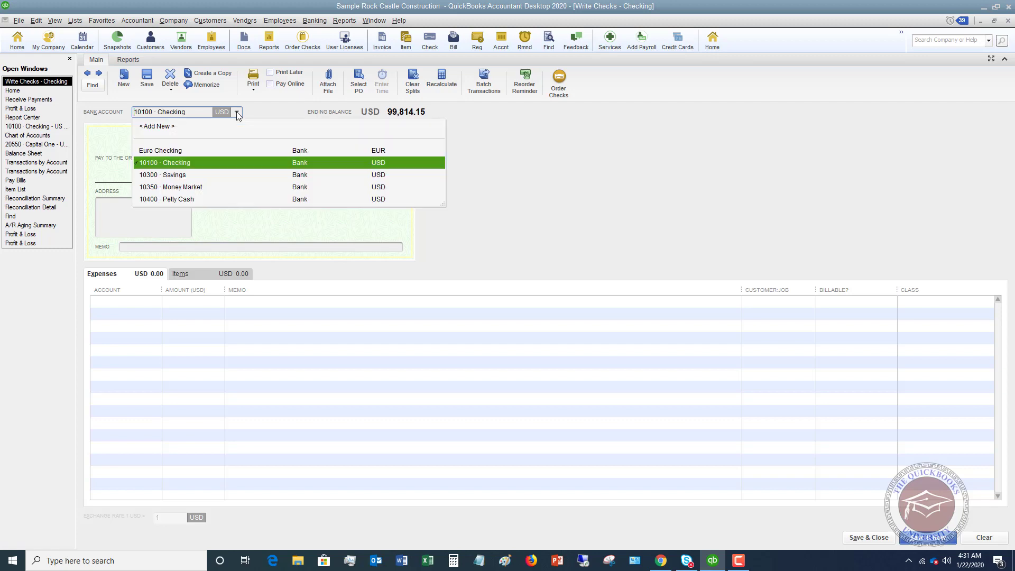
{"action": "left_click", "coordinate": [198, 163]}
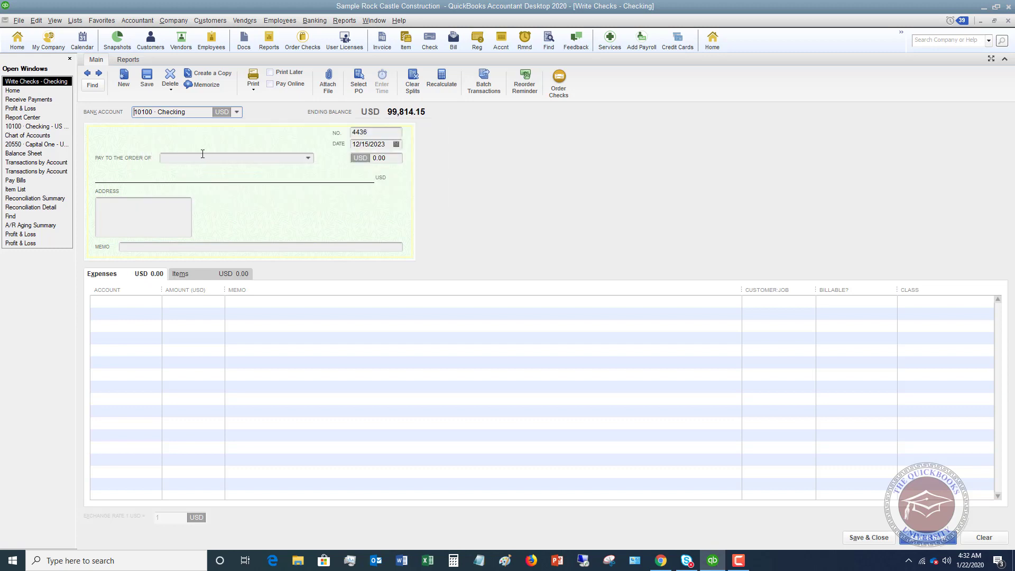
{"action": "left_click", "coordinate": [374, 132]}
{"action": "type", "text": "58261"}
{"action": "left_click", "coordinate": [387, 145]}
Make the check payable to Chuck E Cheese for 265.32, declining to receive against the vendor's open purchase orders
{"action": "left_click", "coordinate": [309, 159]}
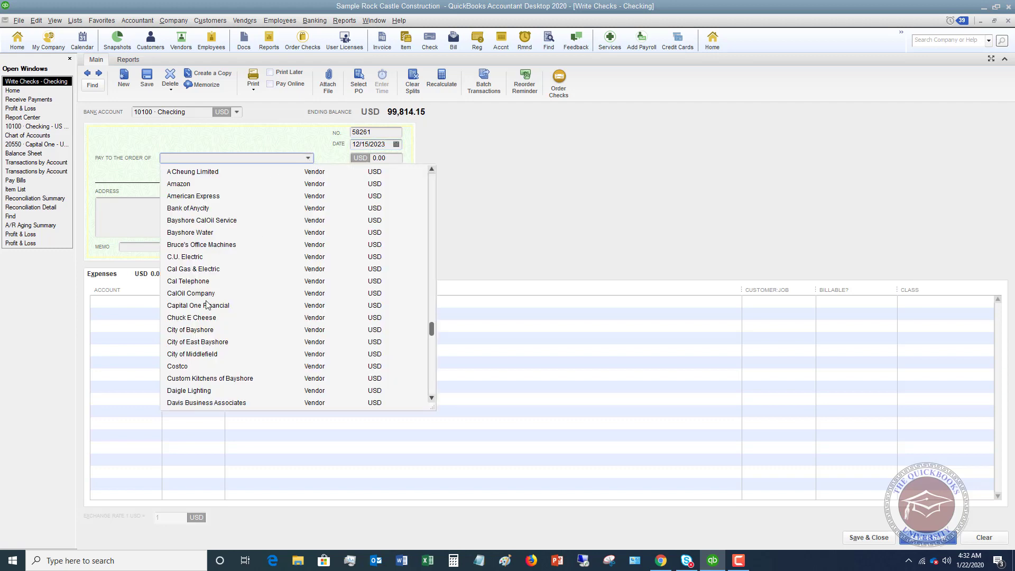
{"action": "left_click", "coordinate": [191, 319]}
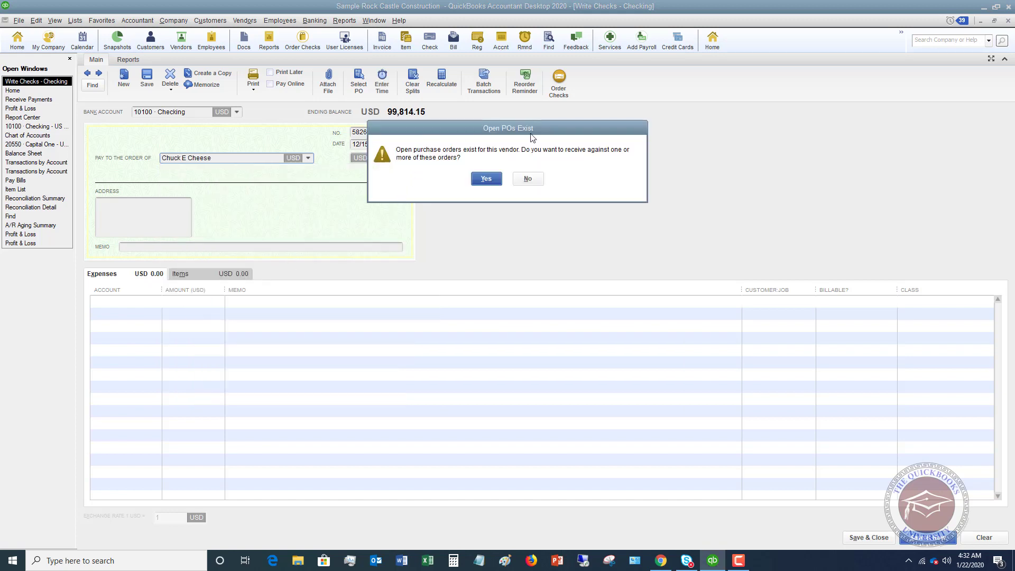
{"action": "left_click", "coordinate": [526, 179]}
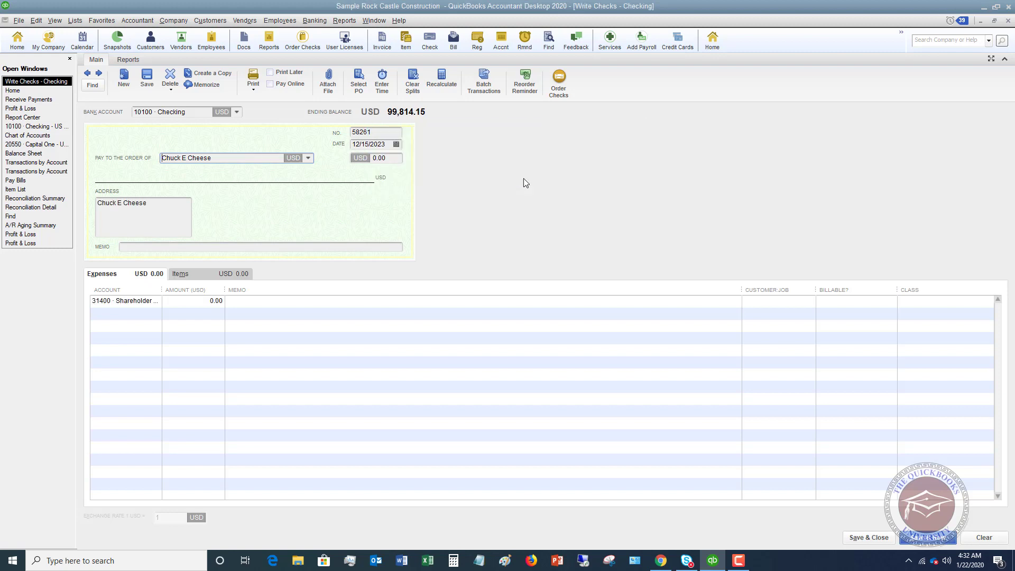
{"action": "left_click", "coordinate": [396, 157]}
{"action": "type", "text": "265.32"}
{"action": "left_click", "coordinate": [235, 246]}
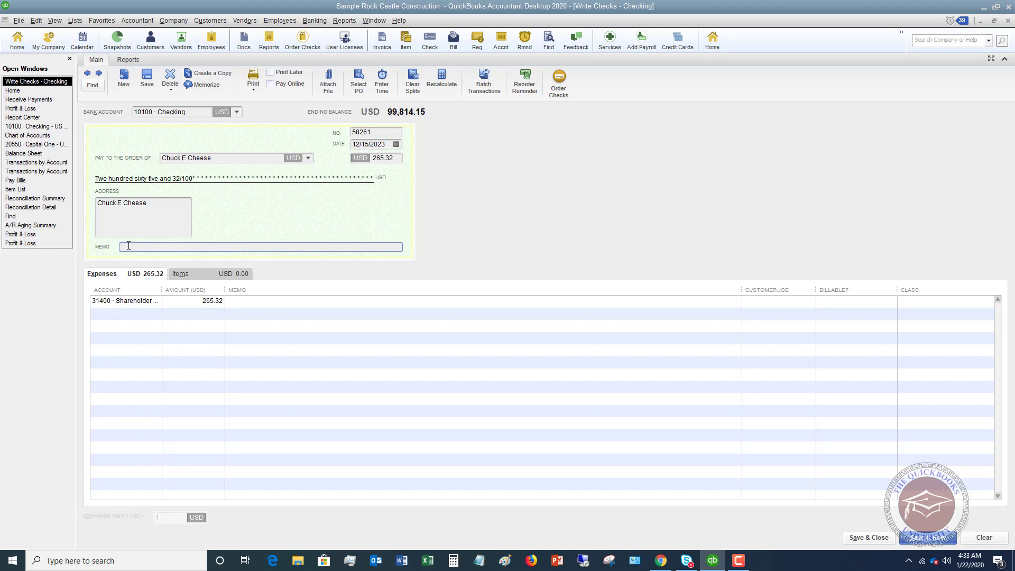
Change the account on the check's first expense line to 63000 · Office Supplies
{"action": "left_click", "coordinate": [144, 305]}
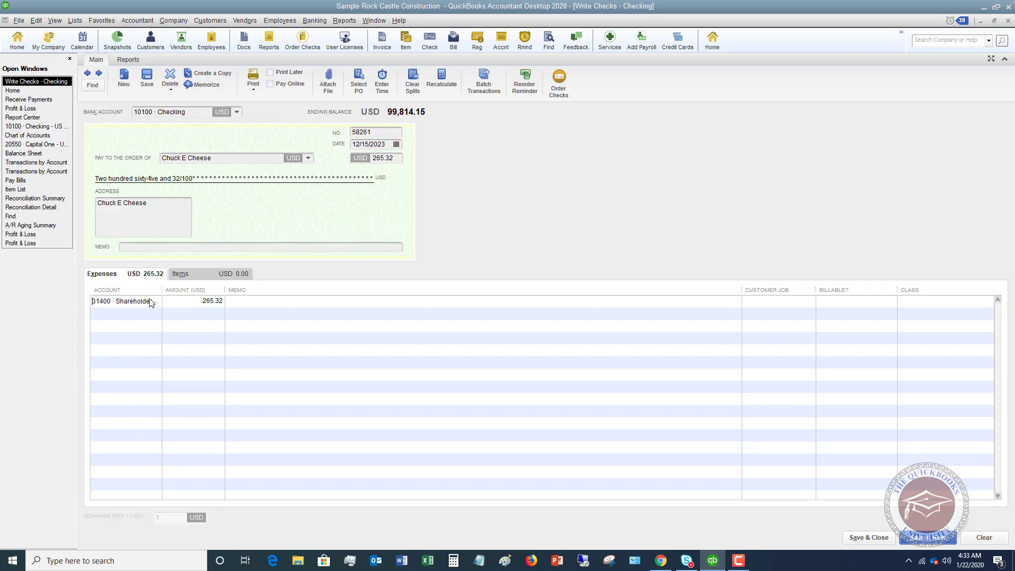
{"action": "left_click", "coordinate": [156, 301]}
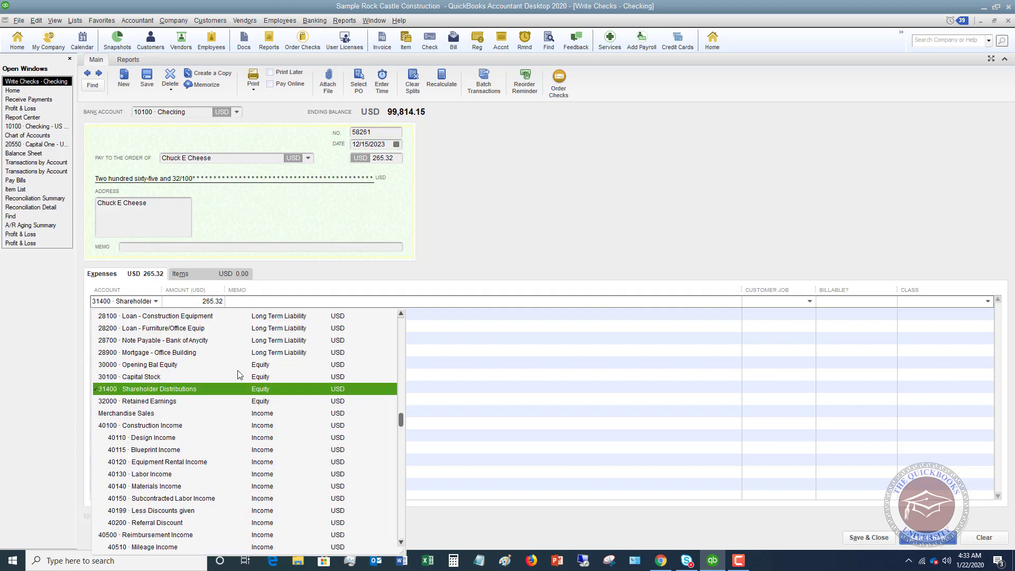
{"action": "scroll", "coordinate": [237, 370], "scroll_direction": "down", "scroll_amount": 4}
{"action": "scroll", "coordinate": [237, 371], "scroll_direction": "down", "scroll_amount": 2}
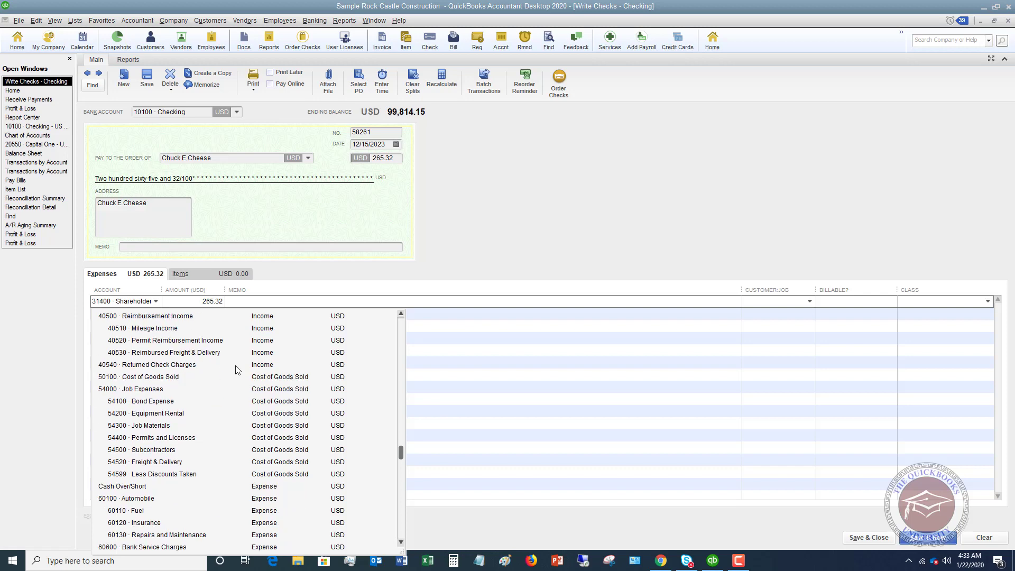
{"action": "scroll", "coordinate": [237, 370], "scroll_direction": "down", "scroll_amount": 2}
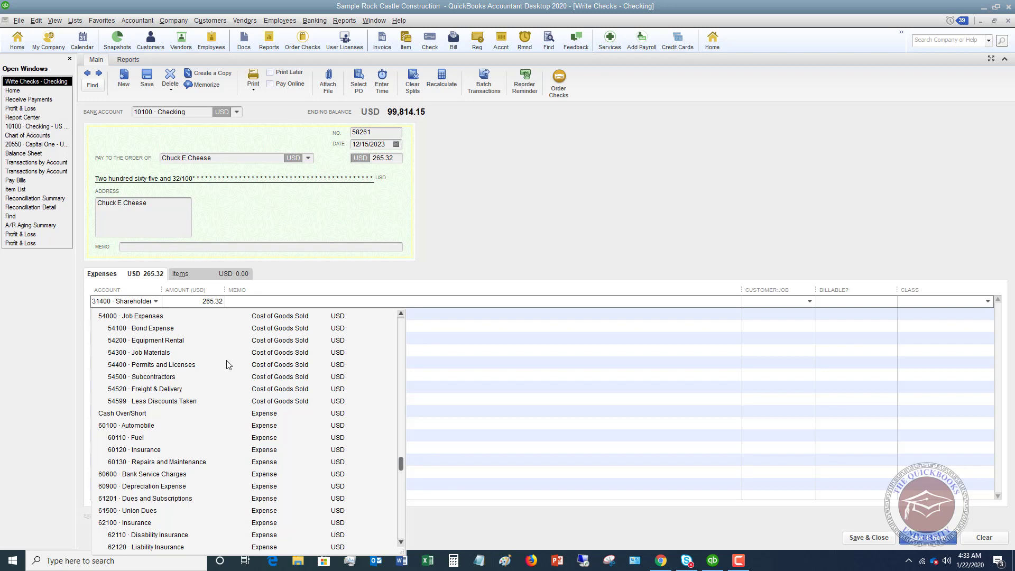
{"action": "scroll", "coordinate": [229, 364], "scroll_direction": "down", "scroll_amount": 5}
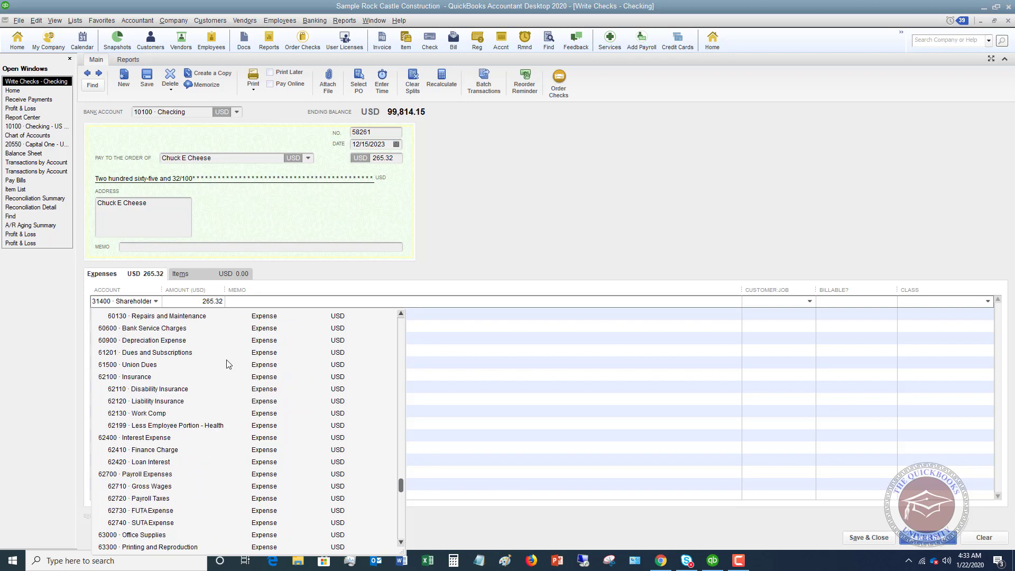
{"action": "scroll", "coordinate": [229, 365], "scroll_direction": "down", "scroll_amount": 5}
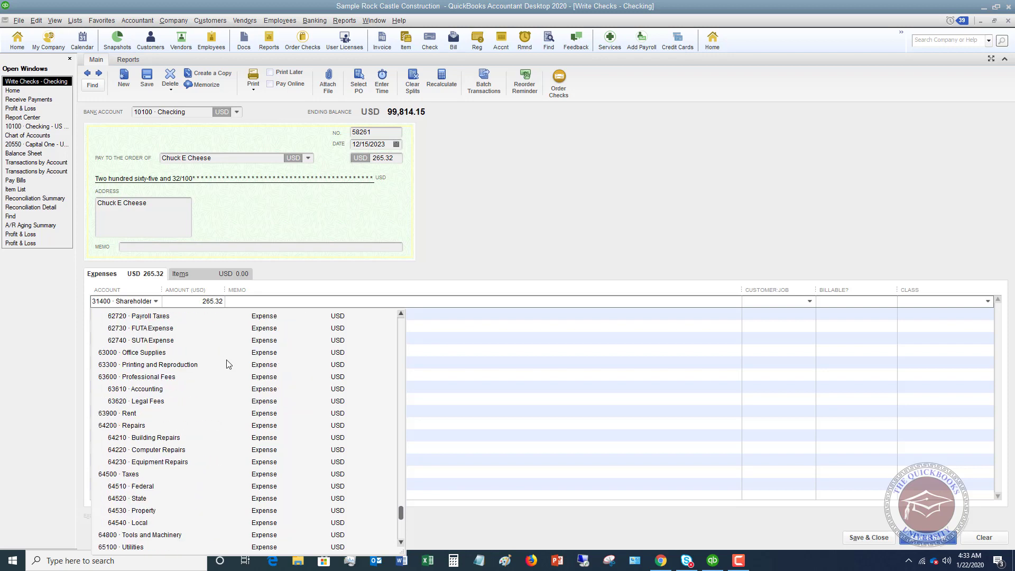
{"action": "scroll", "coordinate": [229, 364], "scroll_direction": "up", "scroll_amount": 2}
{"action": "scroll", "coordinate": [229, 364], "scroll_direction": "down", "scroll_amount": 1}
{"action": "scroll", "coordinate": [228, 364], "scroll_direction": "down", "scroll_amount": 1}
{"action": "scroll", "coordinate": [228, 364], "scroll_direction": "down", "scroll_amount": 3}
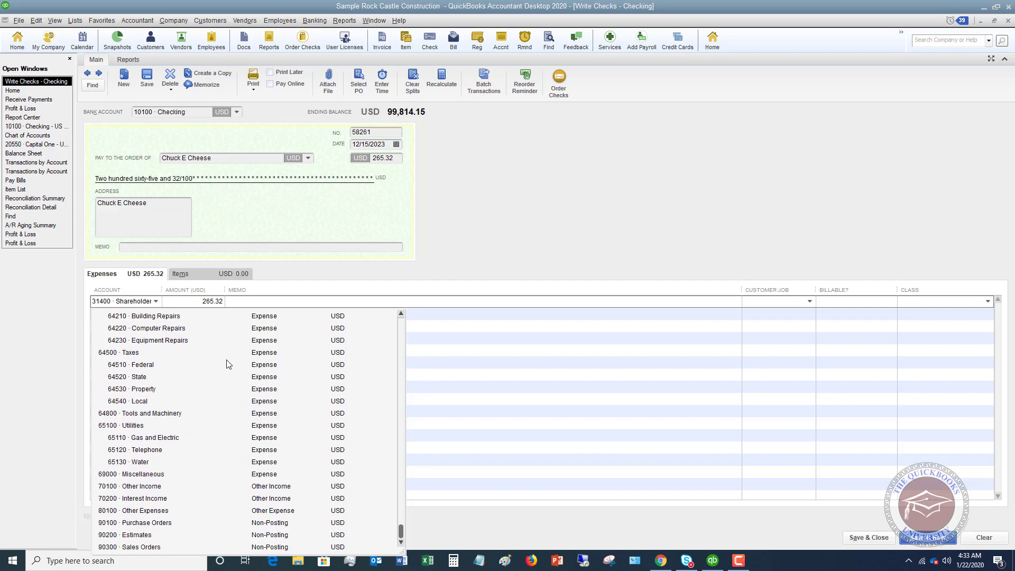
{"action": "scroll", "coordinate": [229, 364], "scroll_direction": "up", "scroll_amount": 6}
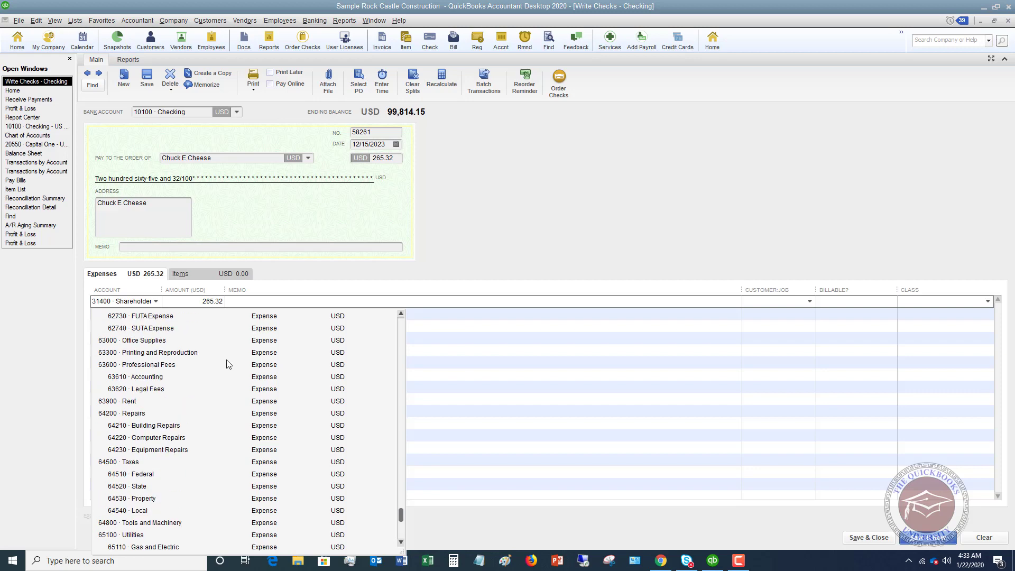
{"action": "scroll", "coordinate": [228, 364], "scroll_direction": "up", "scroll_amount": 4}
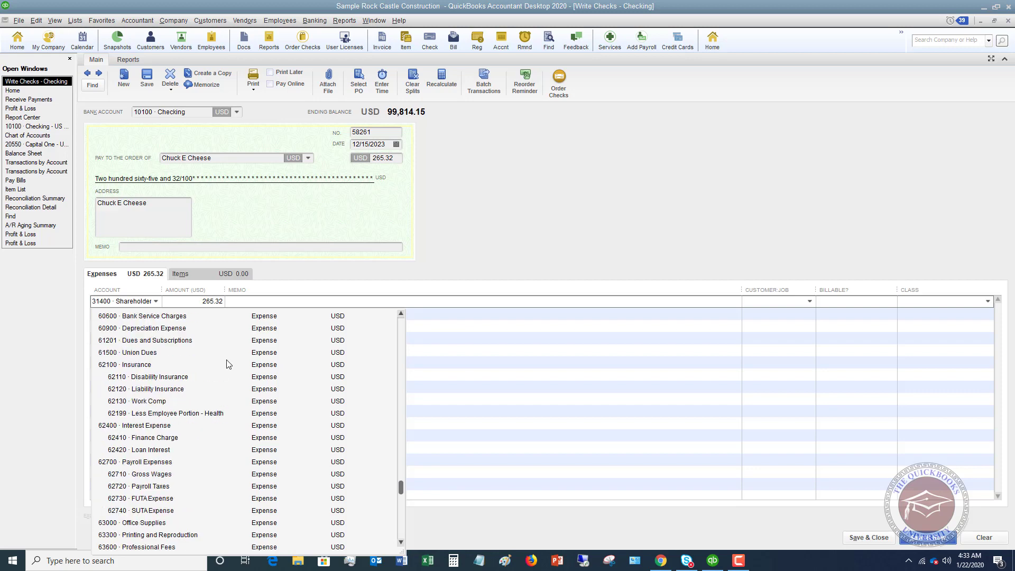
{"action": "scroll", "coordinate": [229, 364], "scroll_direction": "up", "scroll_amount": 3}
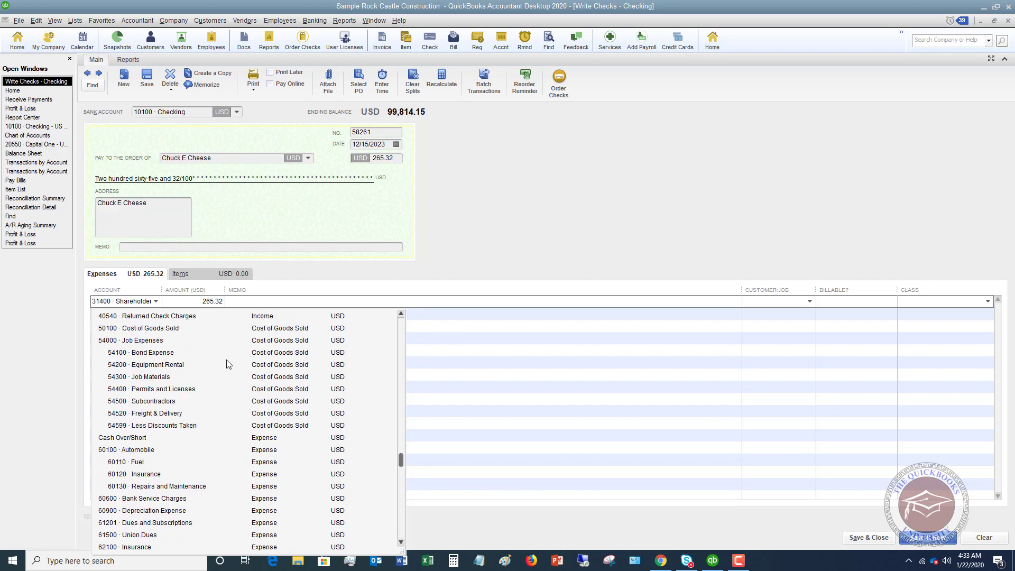
{"action": "scroll", "coordinate": [228, 365], "scroll_direction": "down", "scroll_amount": 2}
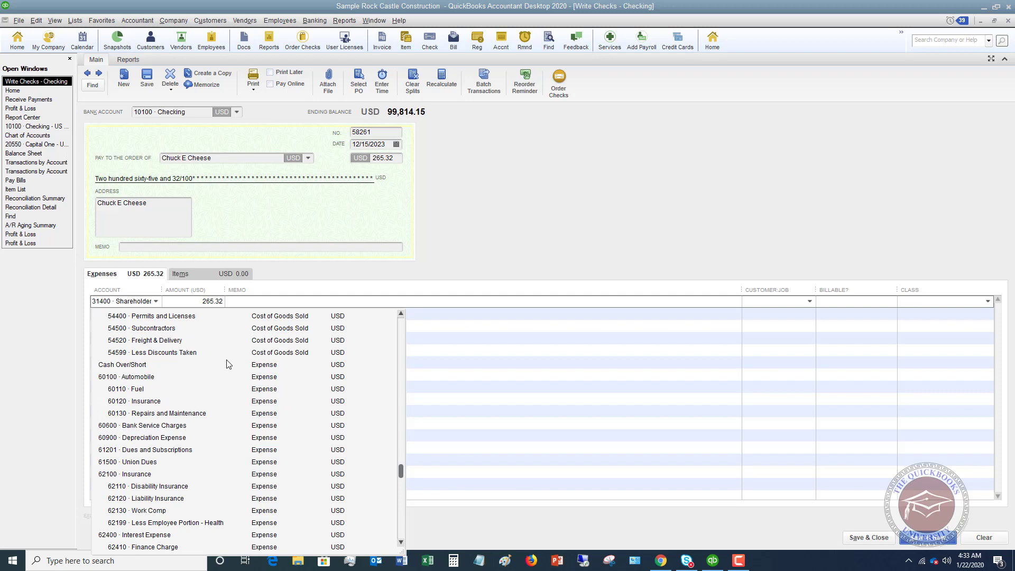
{"action": "scroll", "coordinate": [228, 364], "scroll_direction": "down", "scroll_amount": 1}
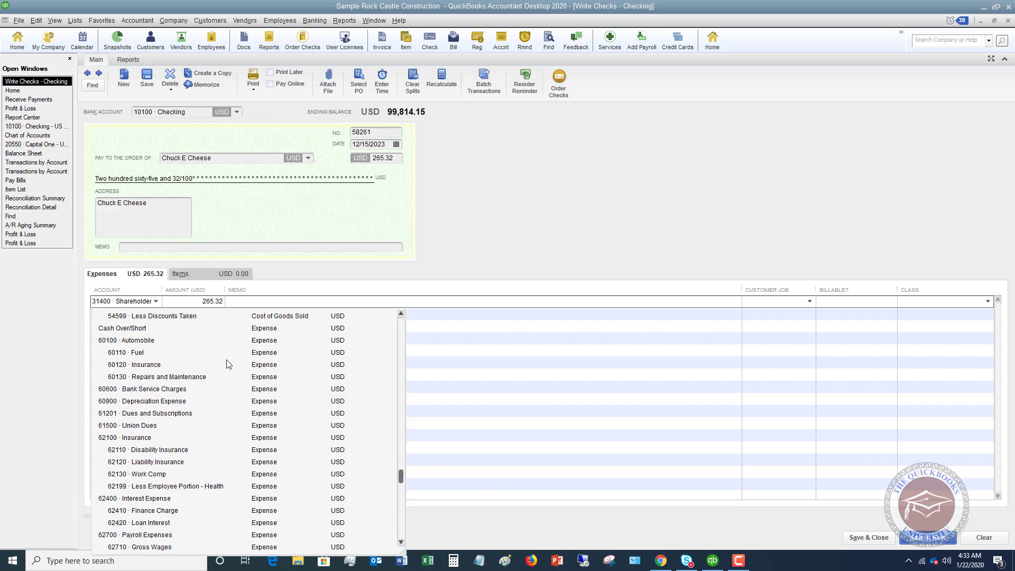
{"action": "scroll", "coordinate": [229, 364], "scroll_direction": "down", "scroll_amount": 2}
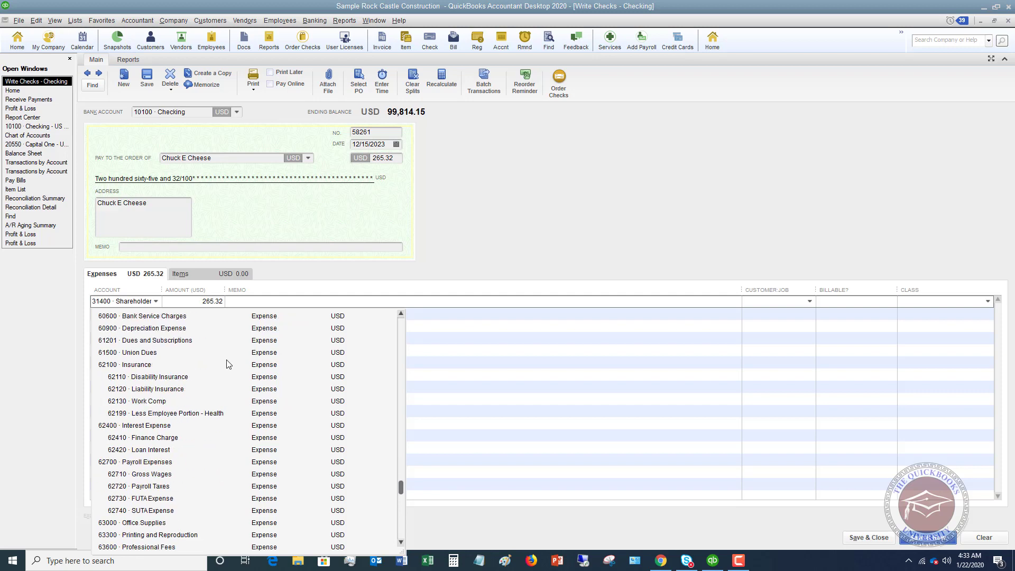
{"action": "left_click", "coordinate": [159, 522]}
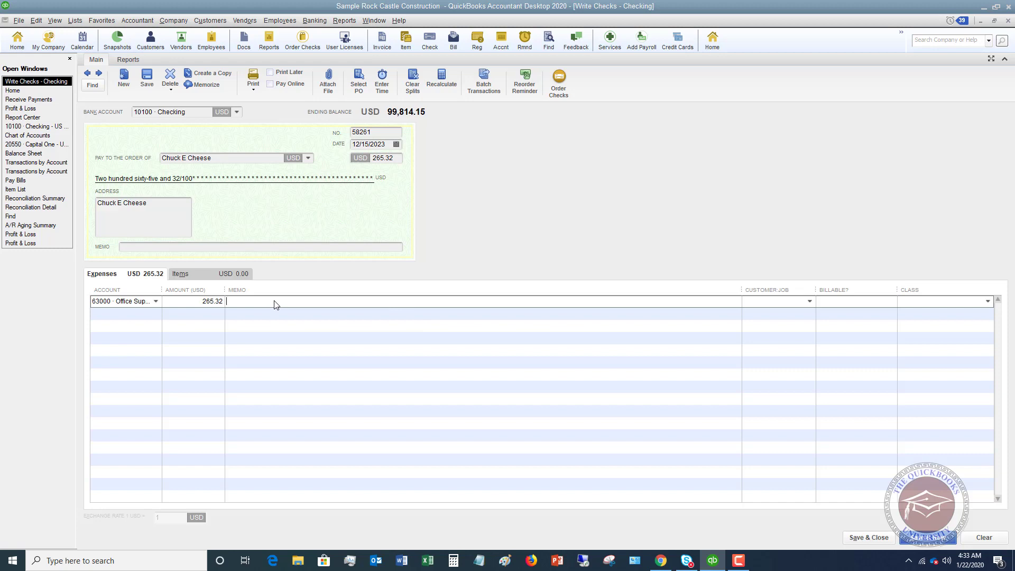
Save and close the completed 265.32 check to Chuck E Cheese
{"action": "left_click", "coordinate": [249, 305]}
{"action": "left_click", "coordinate": [868, 538]}
{"action": "left_click", "coordinate": [482, 184]}
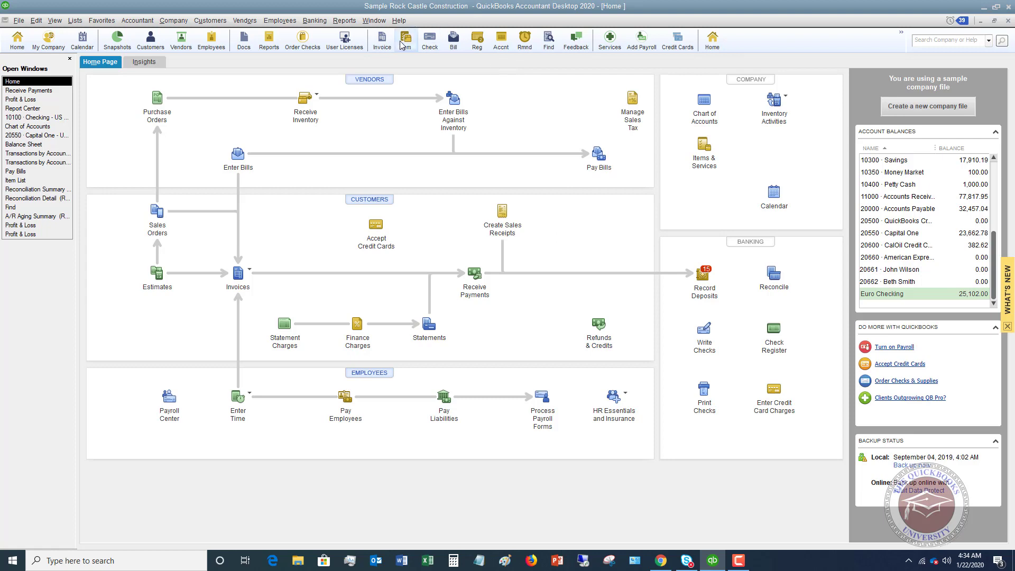
Start another check from the 10100 · Checking account and mark it to print later
{"action": "left_click", "coordinate": [703, 330]}
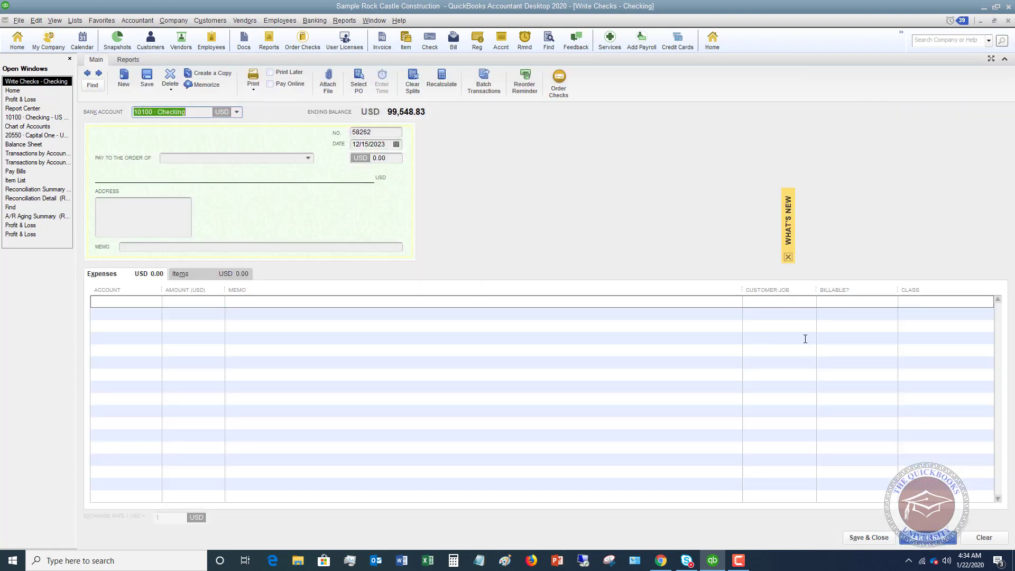
{"action": "left_click", "coordinate": [382, 132]}
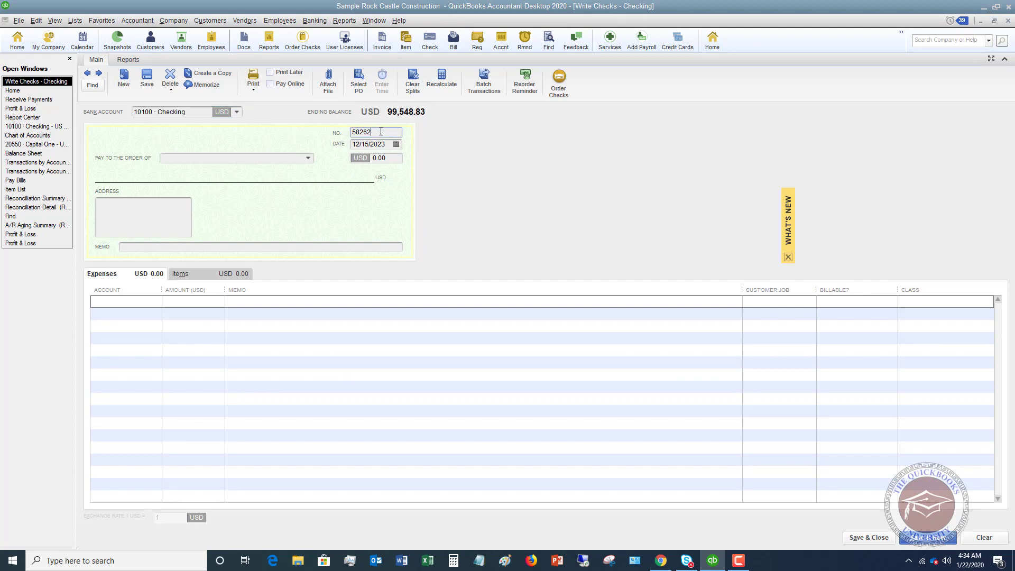
{"action": "left_click", "coordinate": [270, 75]}
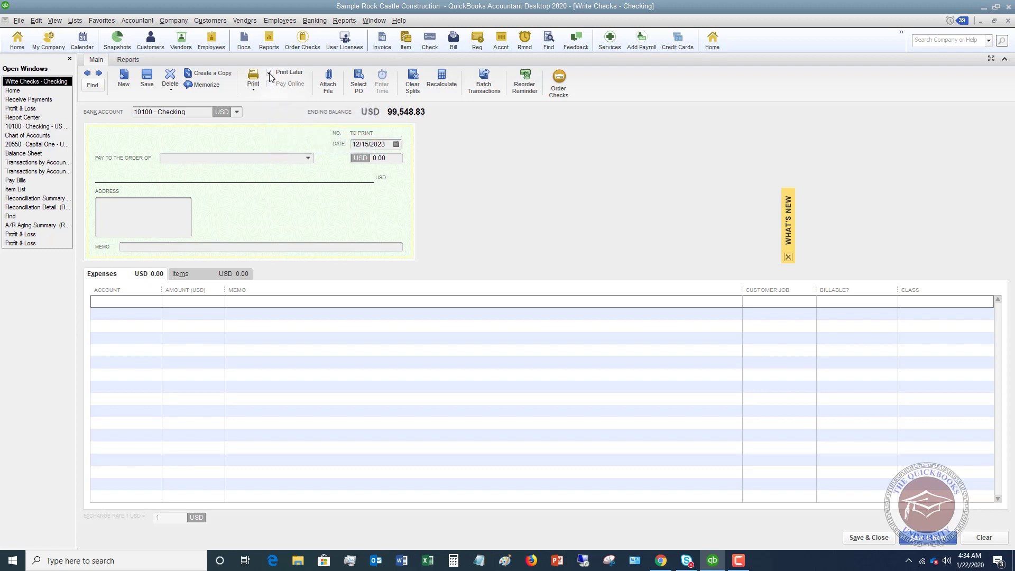
Make the second check payable to Chuck E Cheese for 254.29, declining to receive against open purchase orders
{"action": "left_click", "coordinate": [308, 158]}
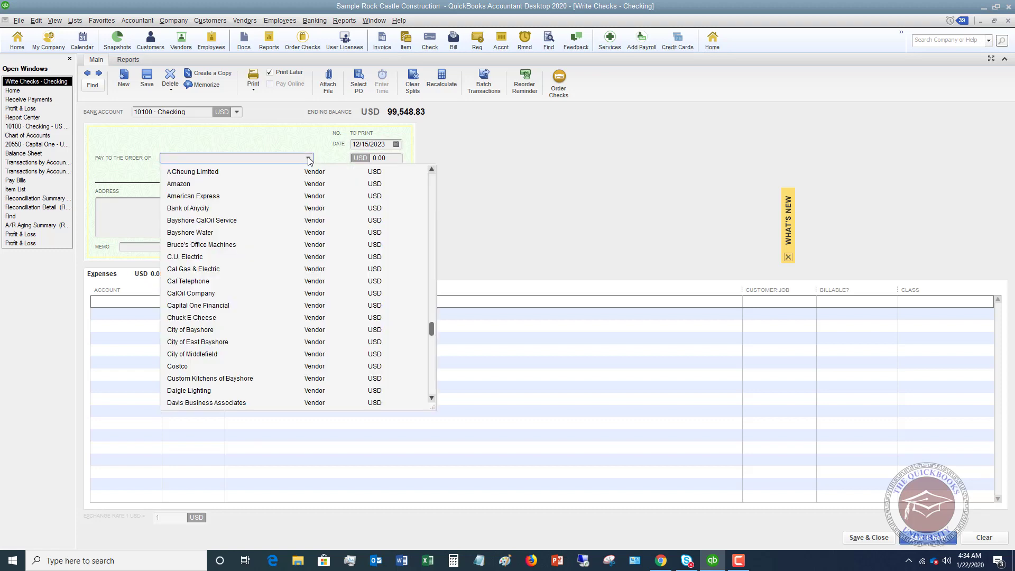
{"action": "left_click", "coordinate": [193, 319]}
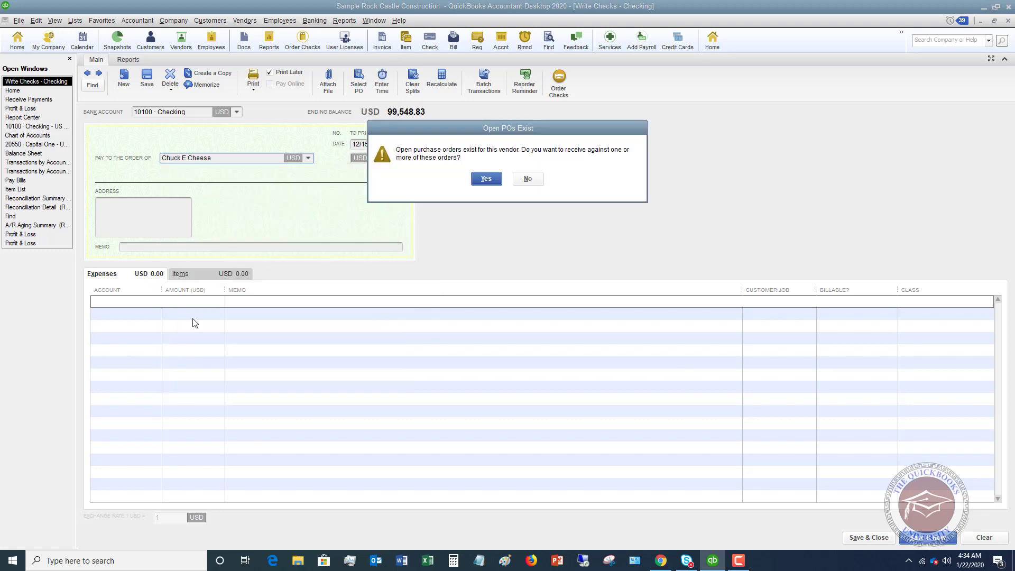
{"action": "left_click", "coordinate": [527, 179]}
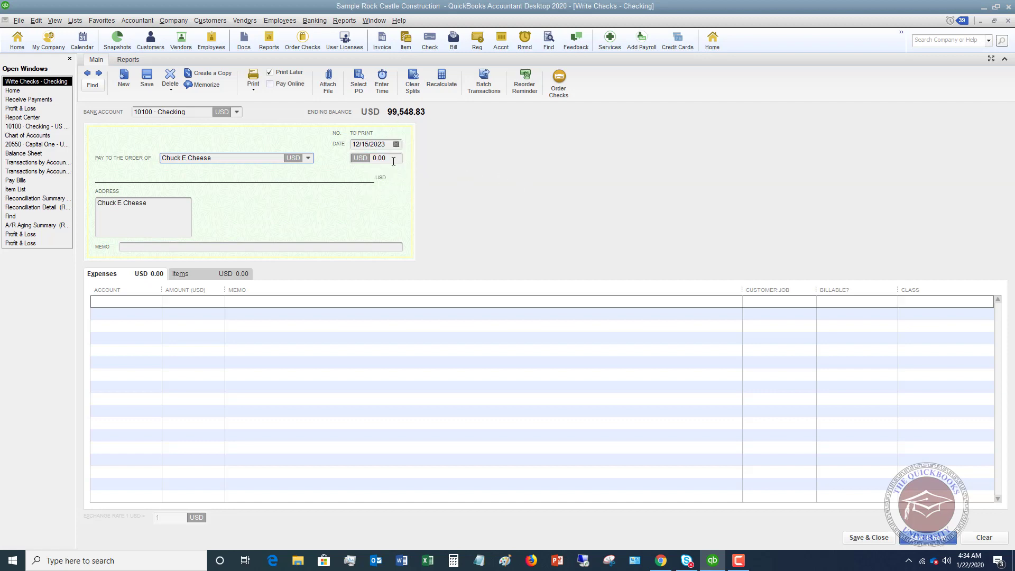
{"action": "left_click", "coordinate": [354, 160]}
{"action": "type", "text": "254.29"}
{"action": "key", "text": "Tab"}
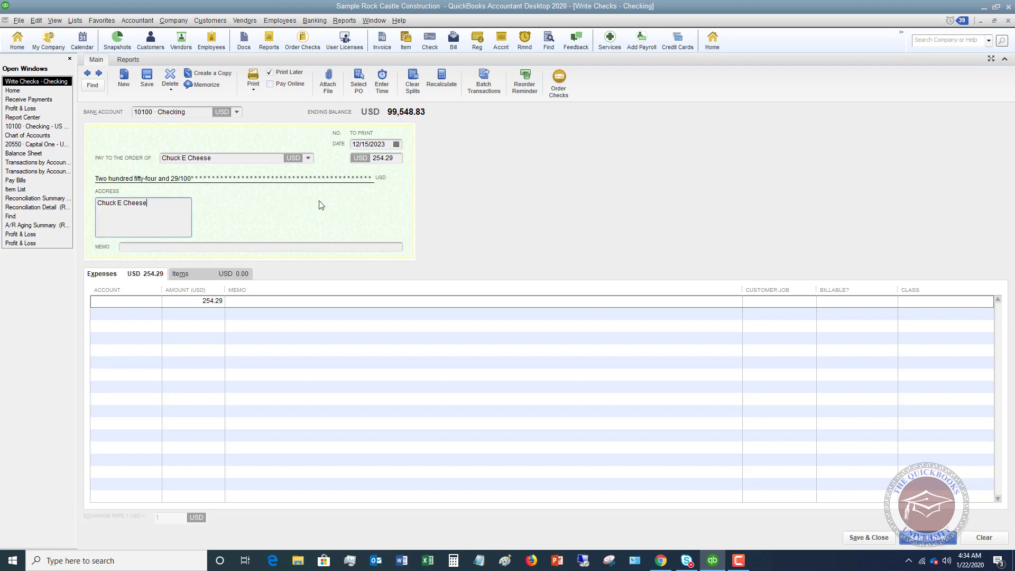
{"action": "left_click", "coordinate": [178, 246]}
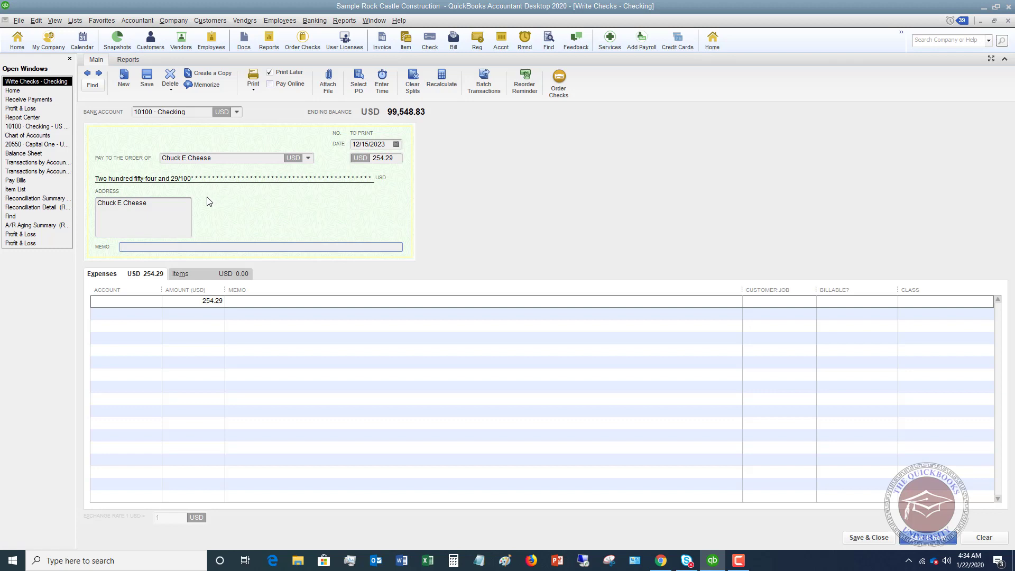
Assign the 254.29 expense line to 61201 · Dues and Subscriptions, and save and close the check
{"action": "left_click", "coordinate": [132, 304]}
{"action": "left_click", "coordinate": [157, 302]}
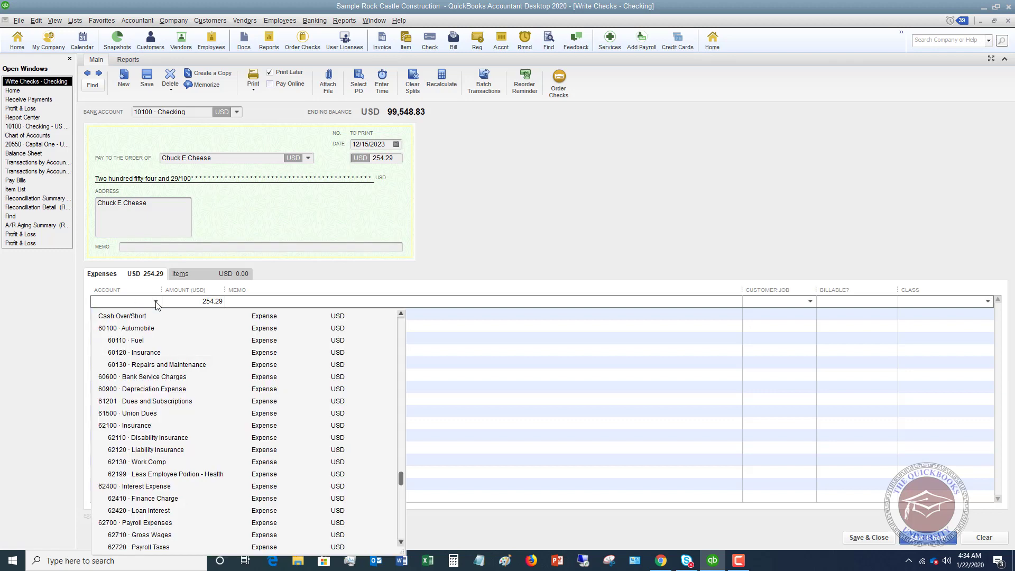
{"action": "left_click", "coordinate": [148, 402]}
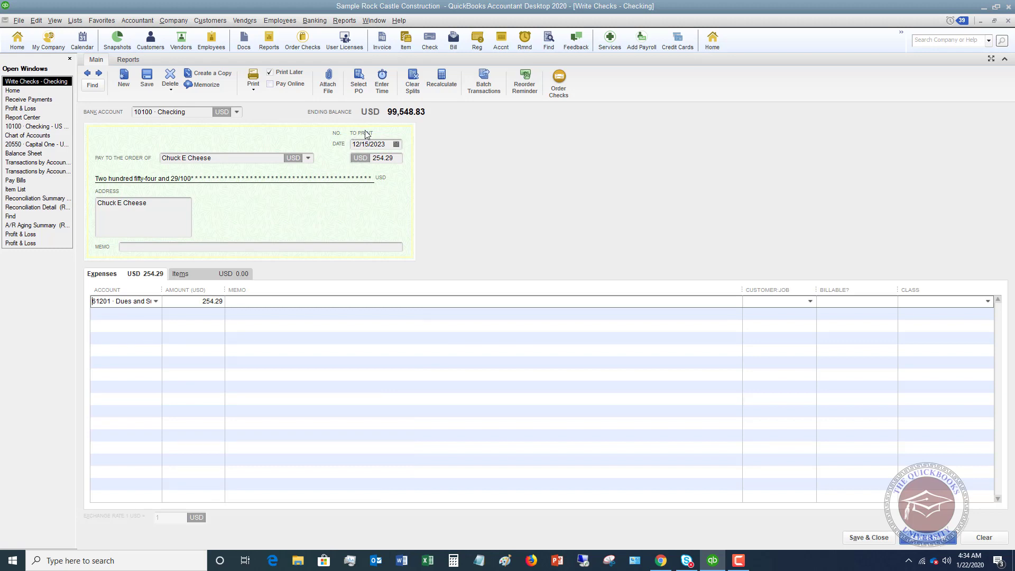
{"action": "left_click", "coordinate": [870, 537]}
{"action": "left_click", "coordinate": [482, 186]}
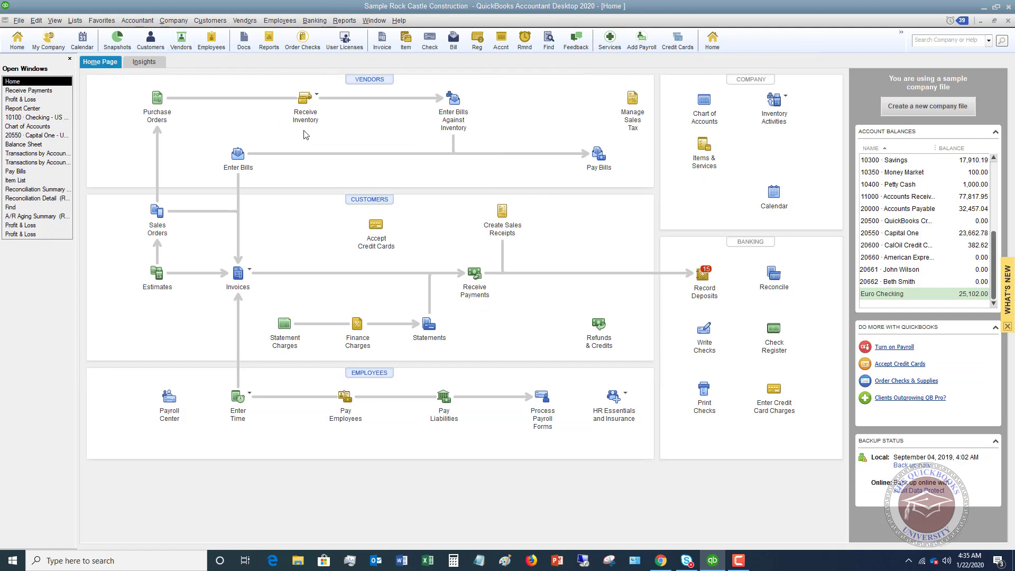
Among the 10100 · Checking checks to print, select only the 254.29 Chuck E Cheese check and set the first check number to 58147
{"action": "left_click", "coordinate": [19, 21]}
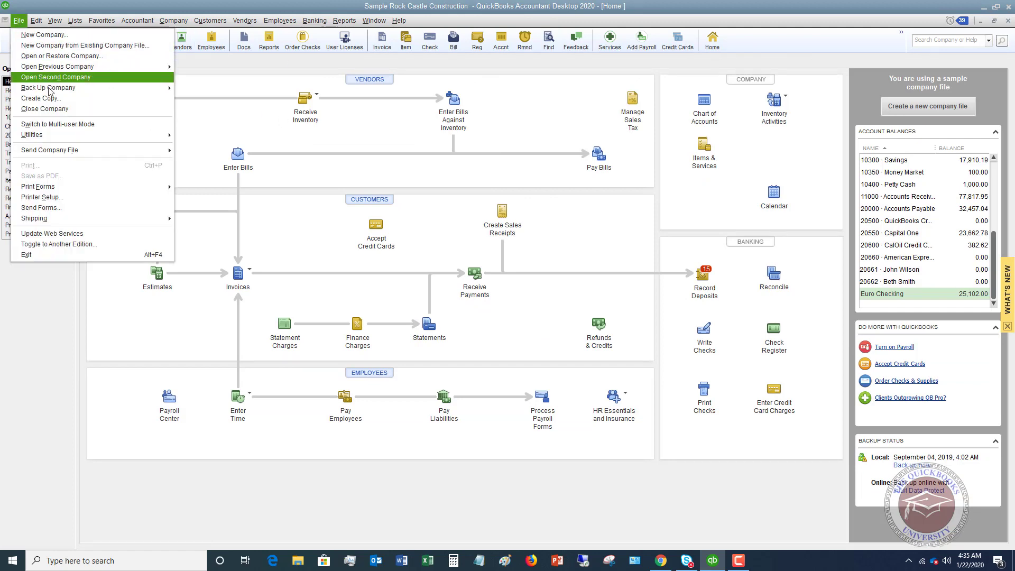
{"action": "mouse_move", "coordinate": [66, 185]}
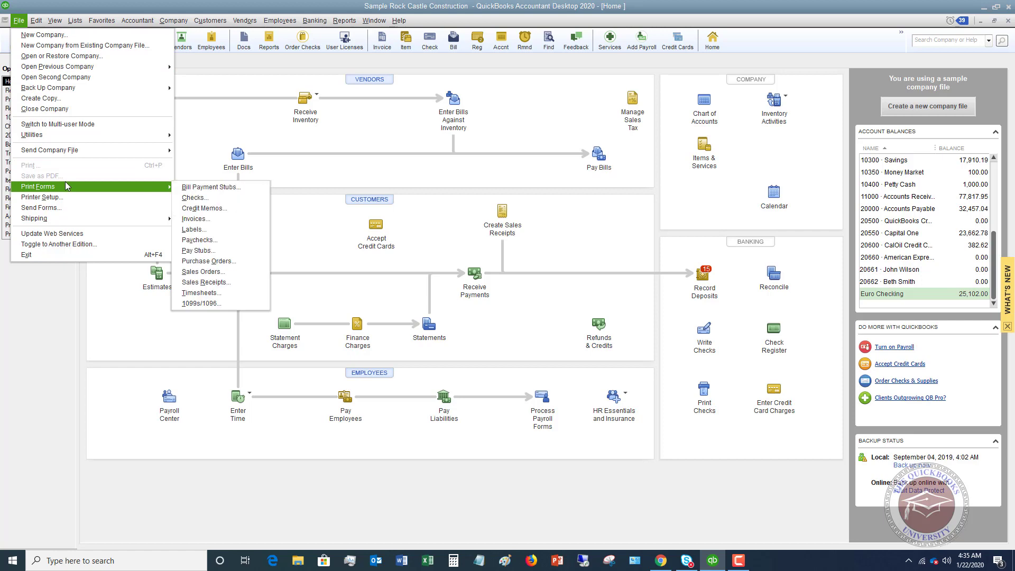
{"action": "left_click", "coordinate": [207, 198]}
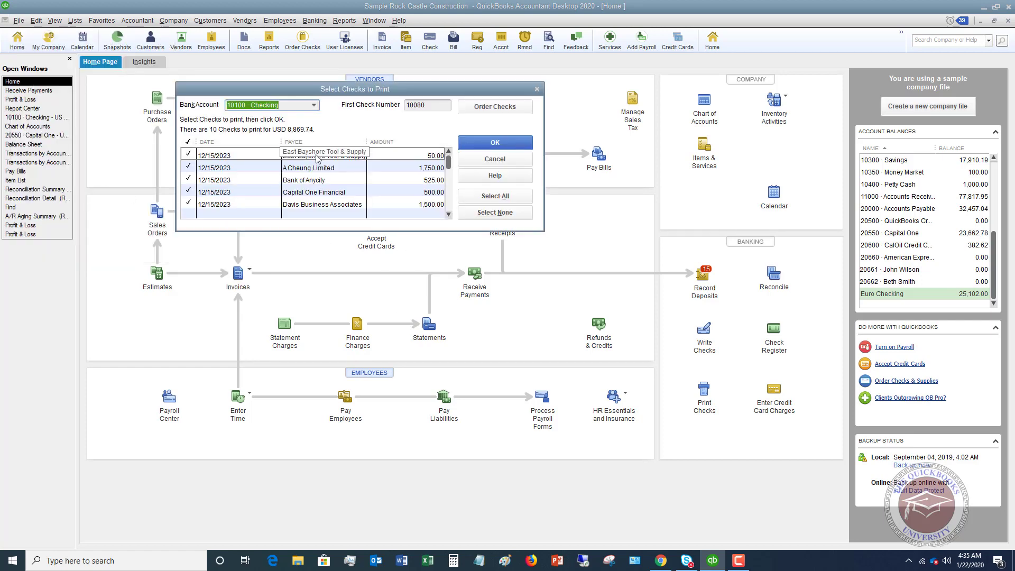
{"action": "left_click", "coordinate": [449, 213]}
{"action": "key", "text": "alt+n"}
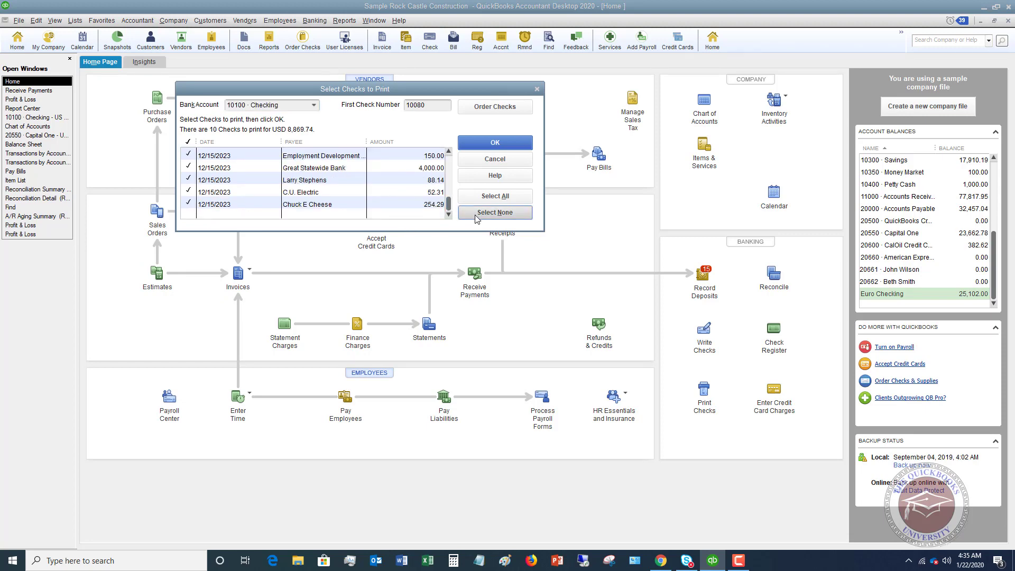
{"action": "left_click", "coordinate": [191, 204]}
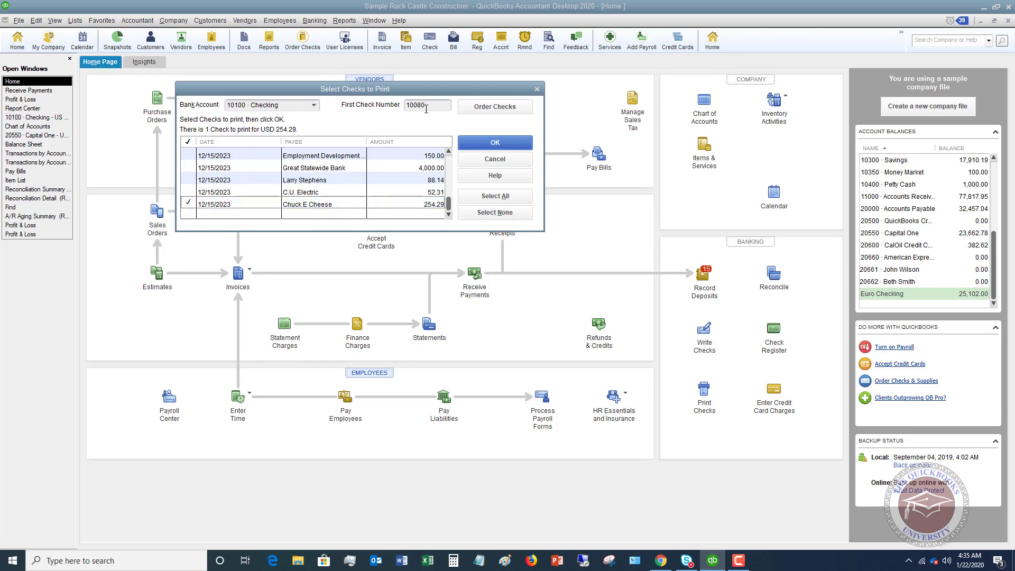
{"action": "double_click", "coordinate": [409, 105]}
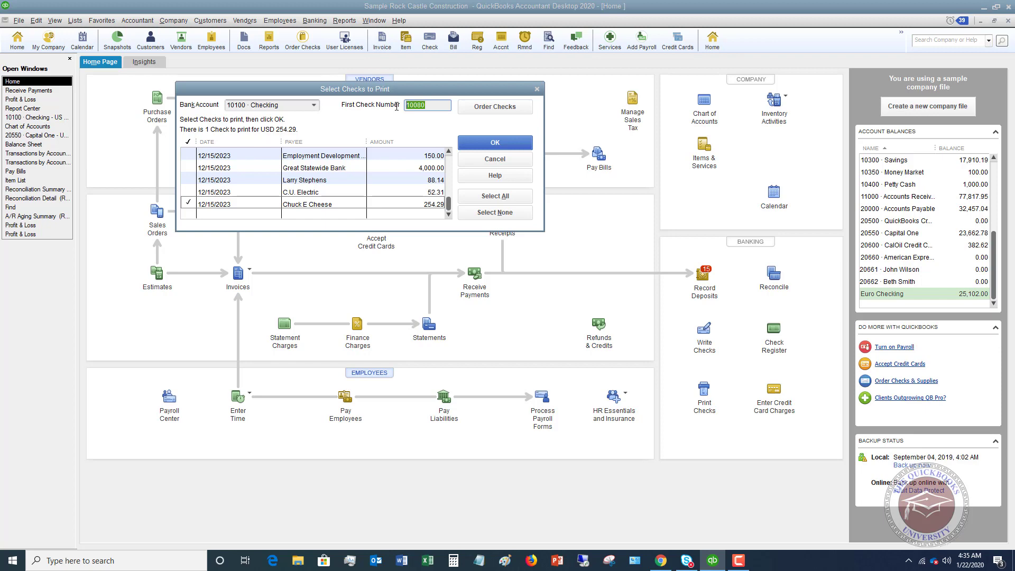
{"action": "type", "text": "58147"}
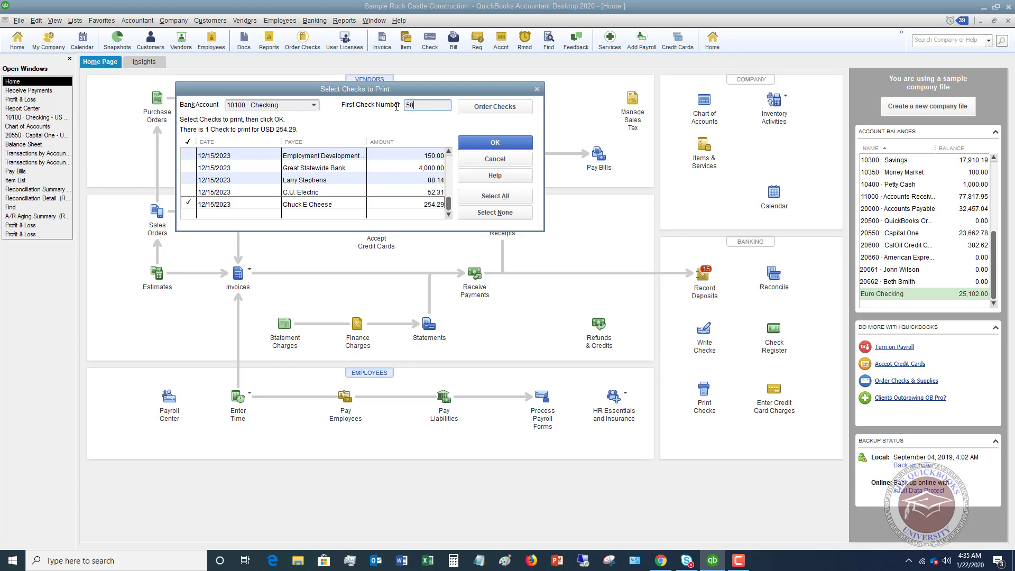
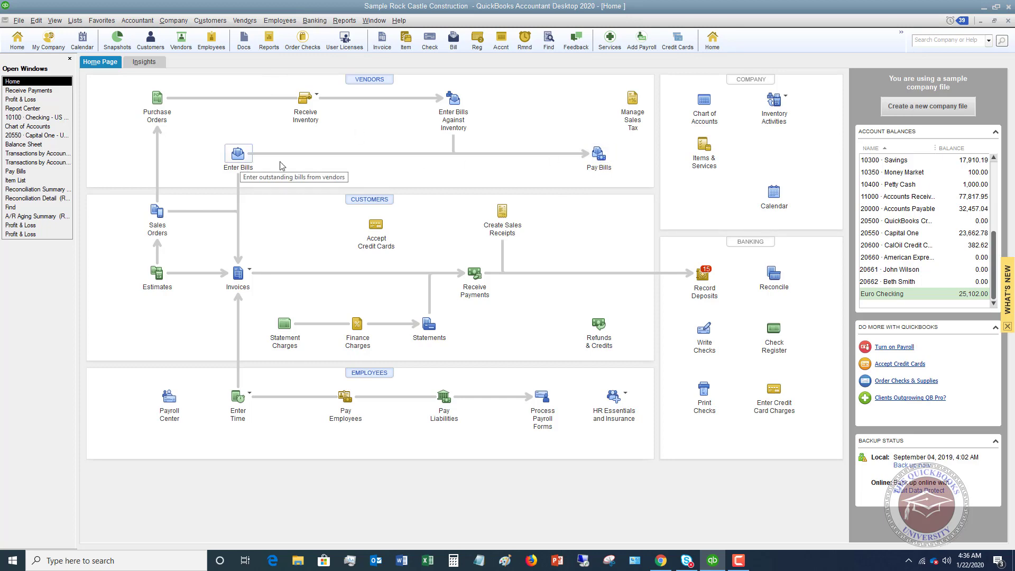
Start paying bills and select the 50.00 Amazon bill due 12/30/2023 for payment
{"action": "left_click", "coordinate": [601, 153]}
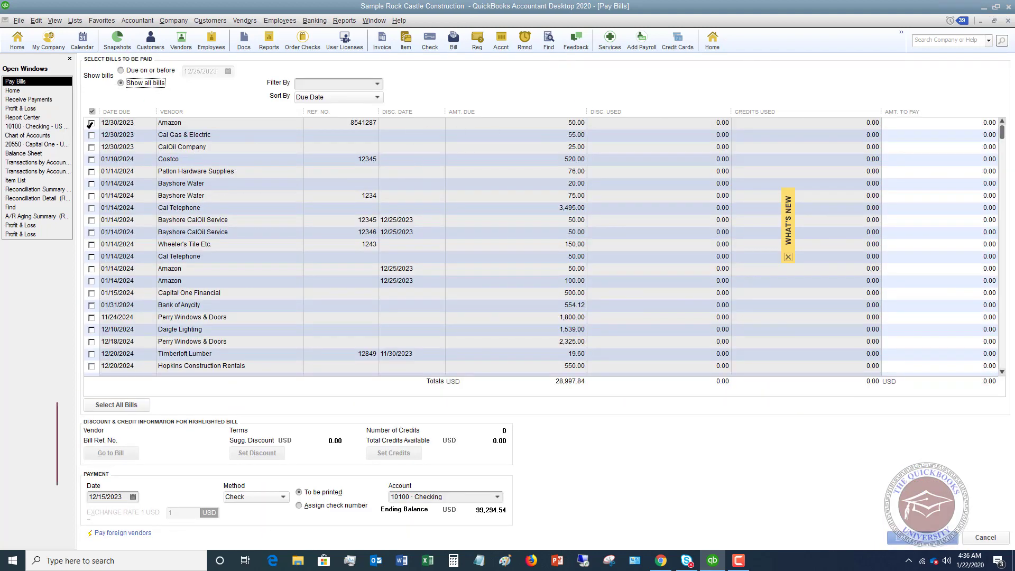
{"action": "left_click", "coordinate": [91, 123]}
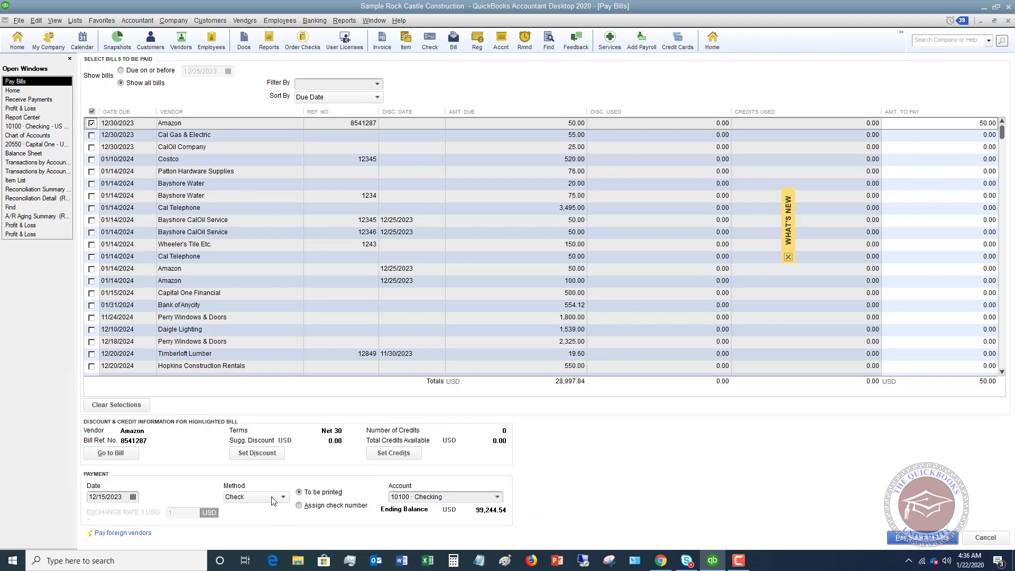
Try assigning the check number manually for the Amazon bill payment, and cancel the number assignment without entering one
{"action": "left_click", "coordinate": [299, 506]}
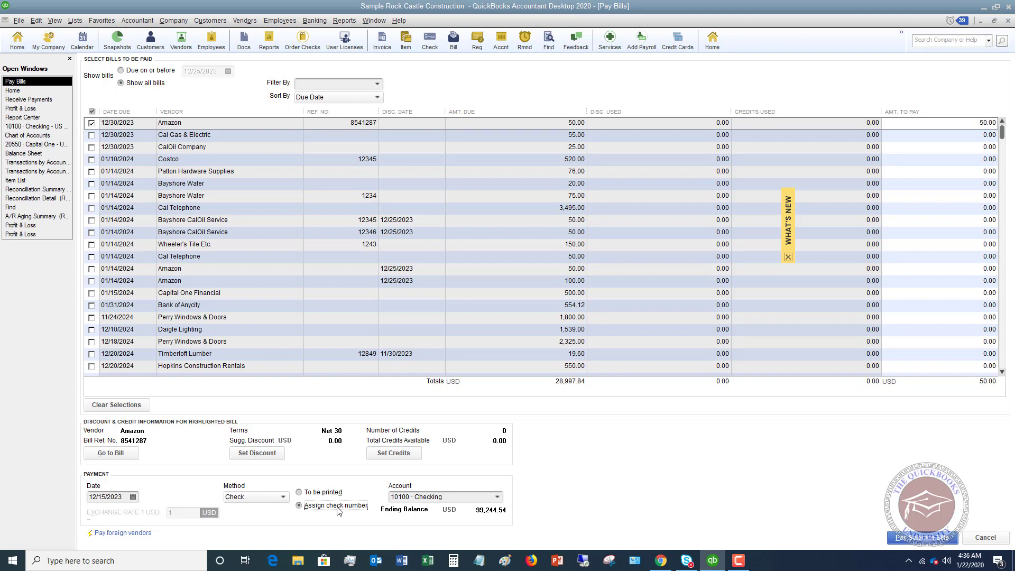
{"action": "left_click", "coordinate": [923, 537]}
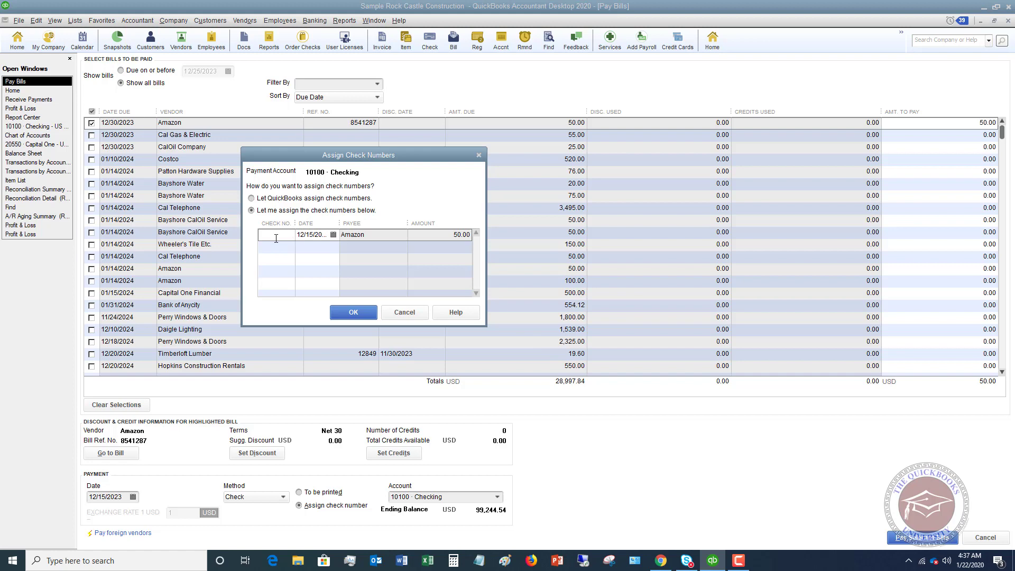
{"action": "left_click", "coordinate": [405, 313]}
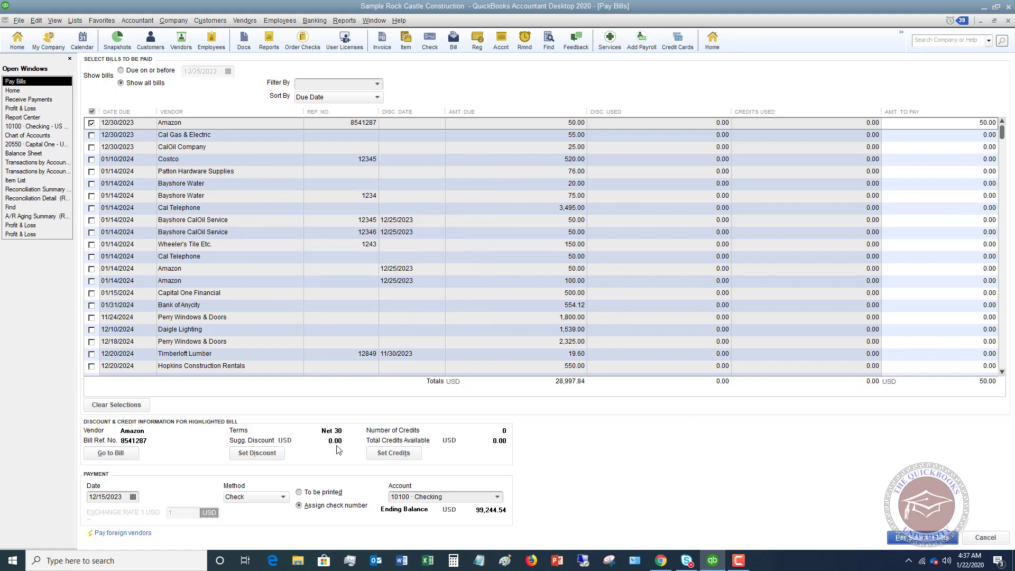
Mark the Amazon bill payment check to be printed, pay the bill, and finish without printing the check
{"action": "left_click", "coordinate": [299, 493]}
{"action": "left_click", "coordinate": [926, 539]}
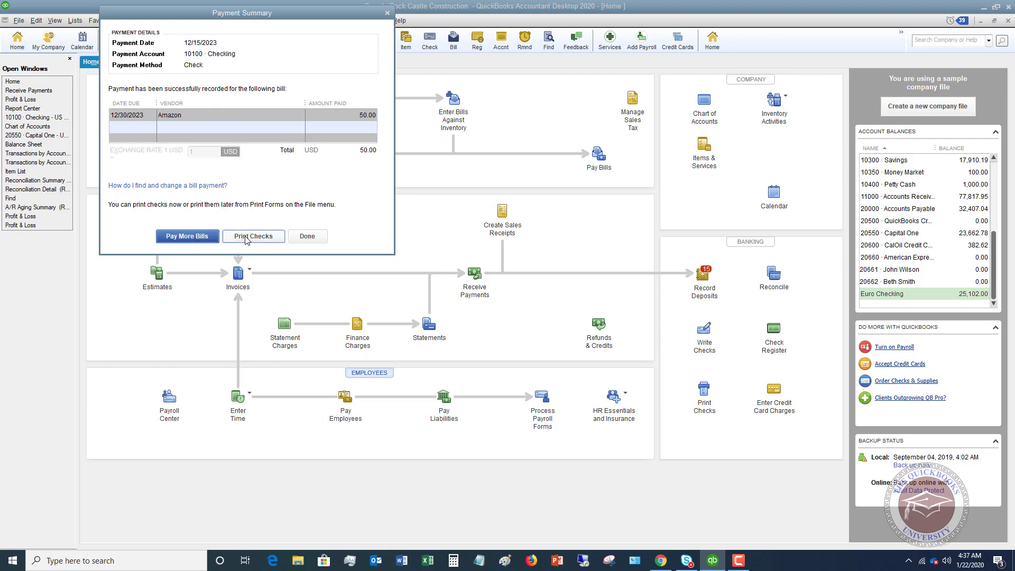
{"action": "left_click", "coordinate": [307, 237]}
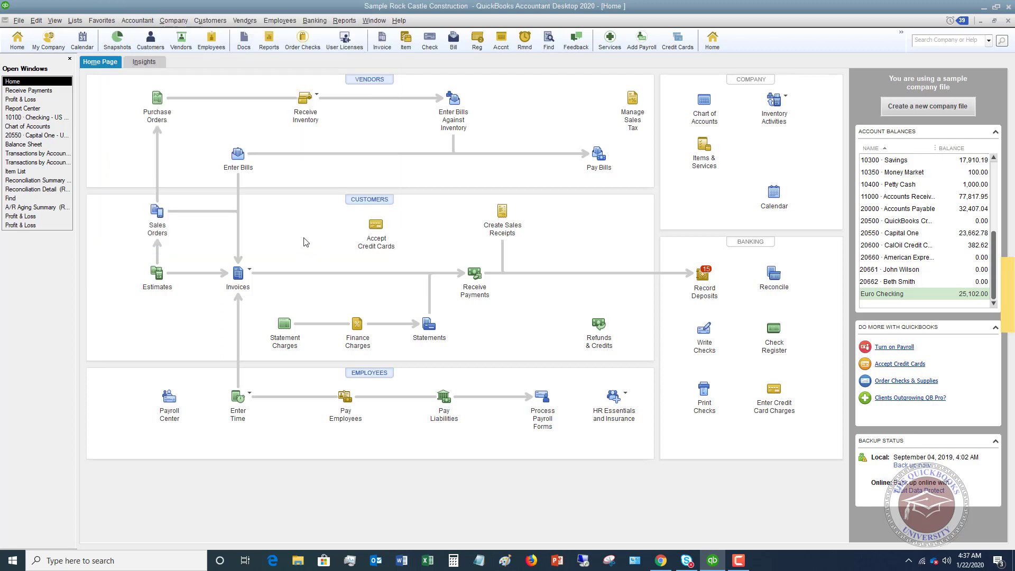
Select only the 50.00 Amazon check among the 10100 · Checking checks to print, and cancel the printing
{"action": "left_click", "coordinate": [18, 20]}
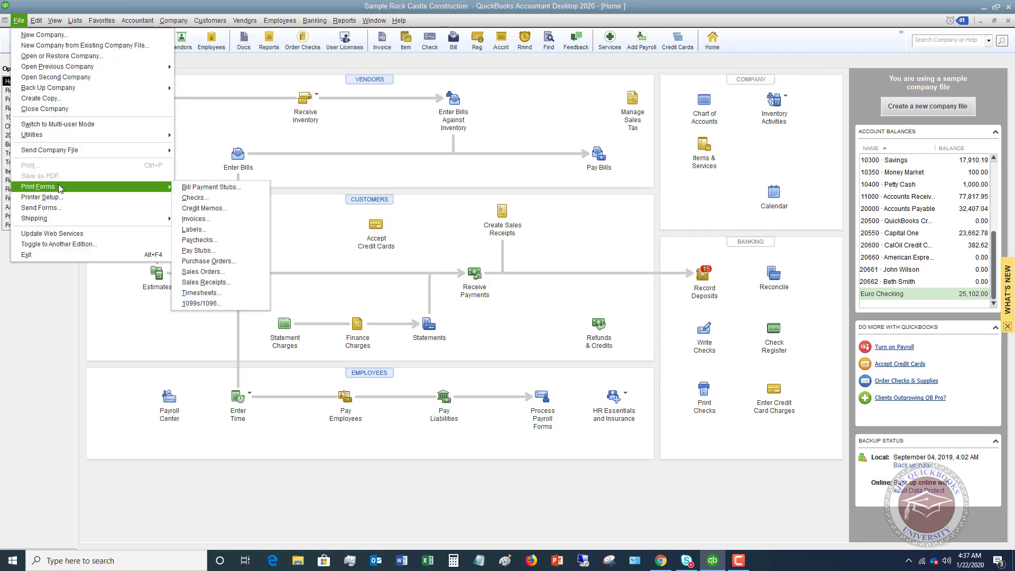
{"action": "left_click", "coordinate": [200, 203]}
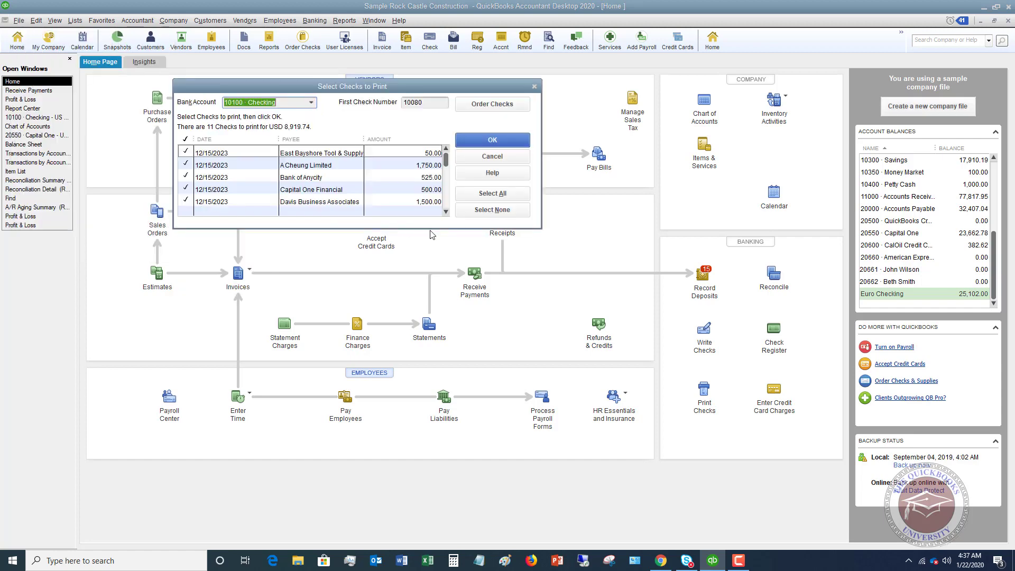
{"action": "left_click_drag", "start_coordinate": [449, 164], "coordinate": [445, 205]}
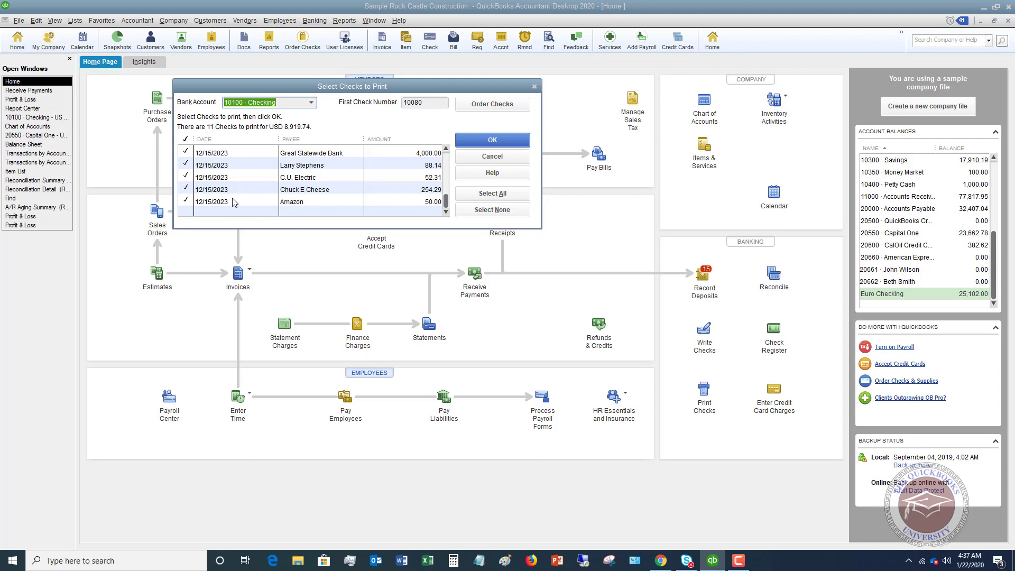
{"action": "left_click", "coordinate": [493, 210]}
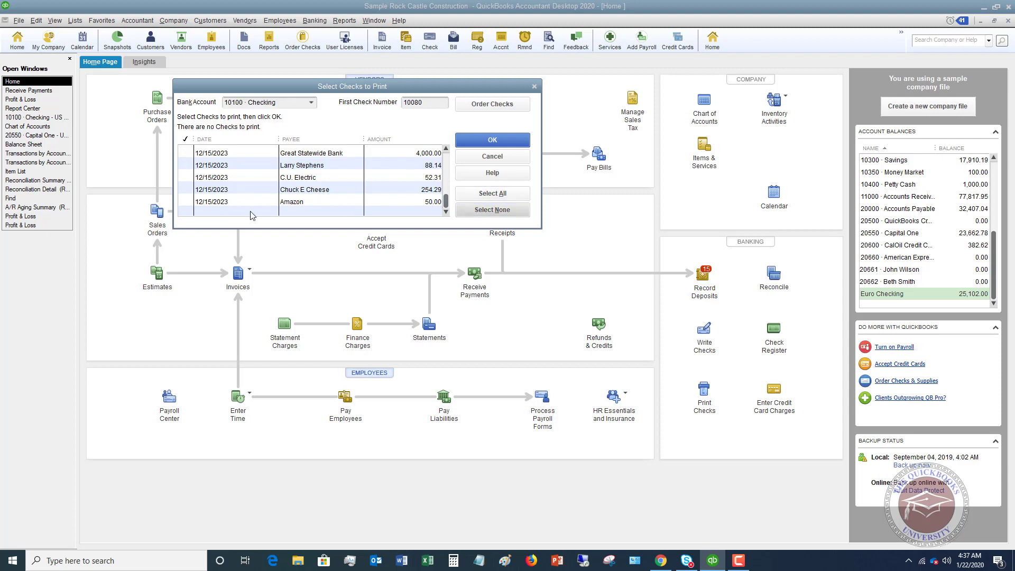
{"action": "left_click", "coordinate": [187, 203]}
{"action": "left_click", "coordinate": [394, 105]}
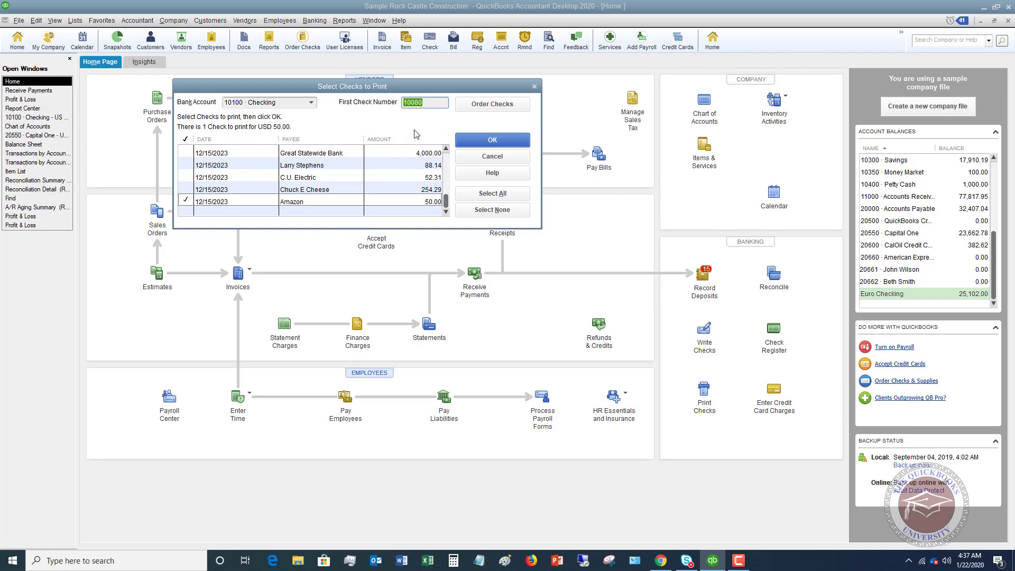
{"action": "left_click", "coordinate": [490, 160]}
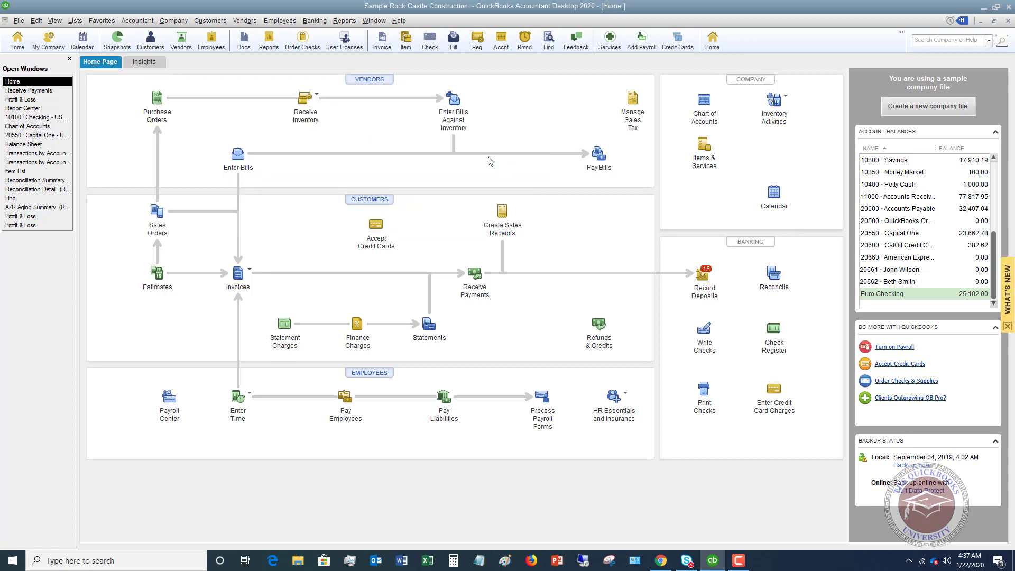